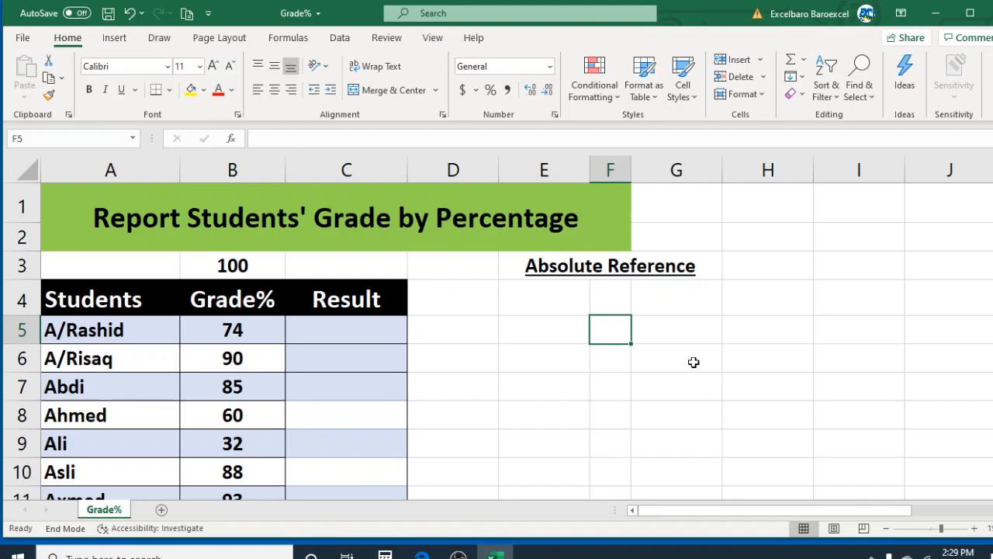
Enter the formula =B5/B3 in C5 to divide the first student's grade by the total in B3
left_click(678, 352)
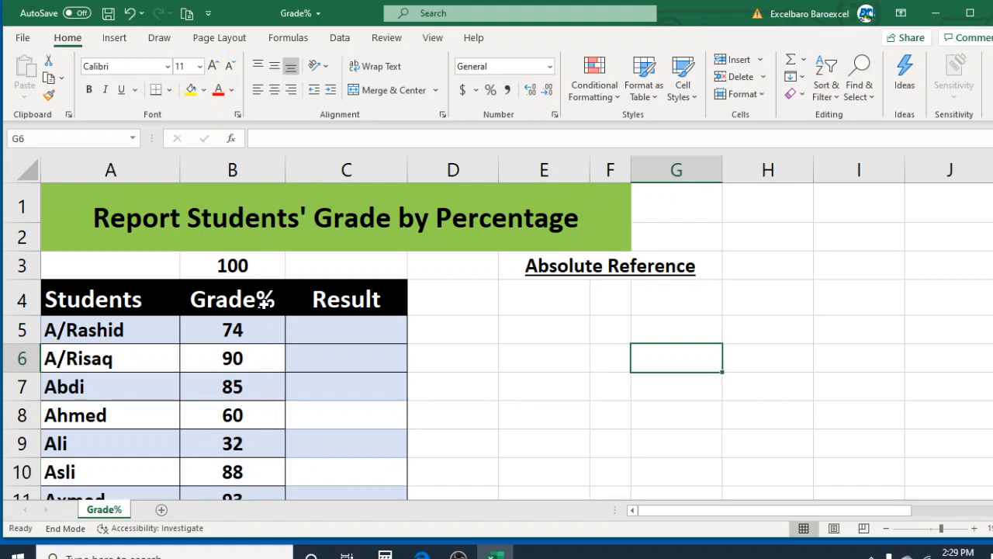
left_click(347, 326)
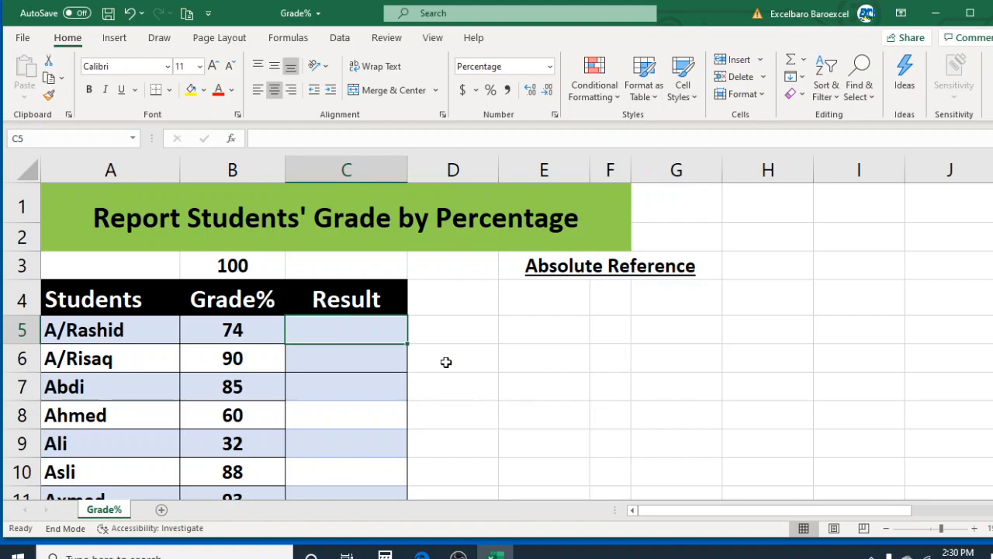
type("=")
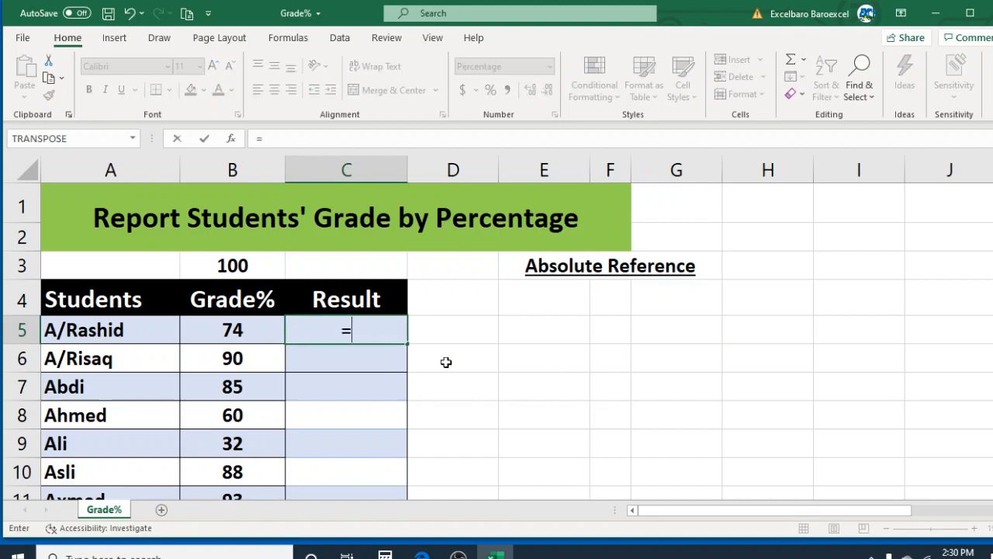
left_click(238, 331)
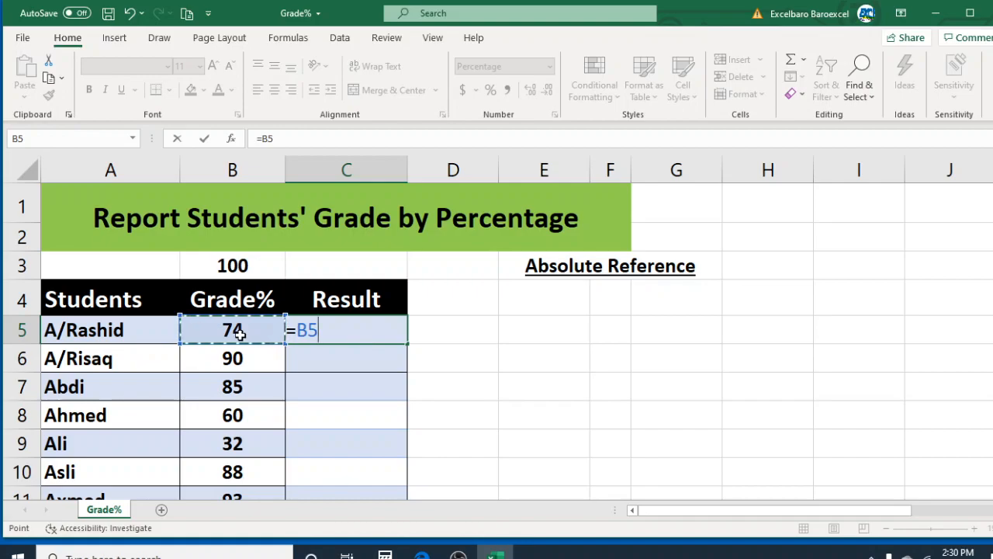
type("/")
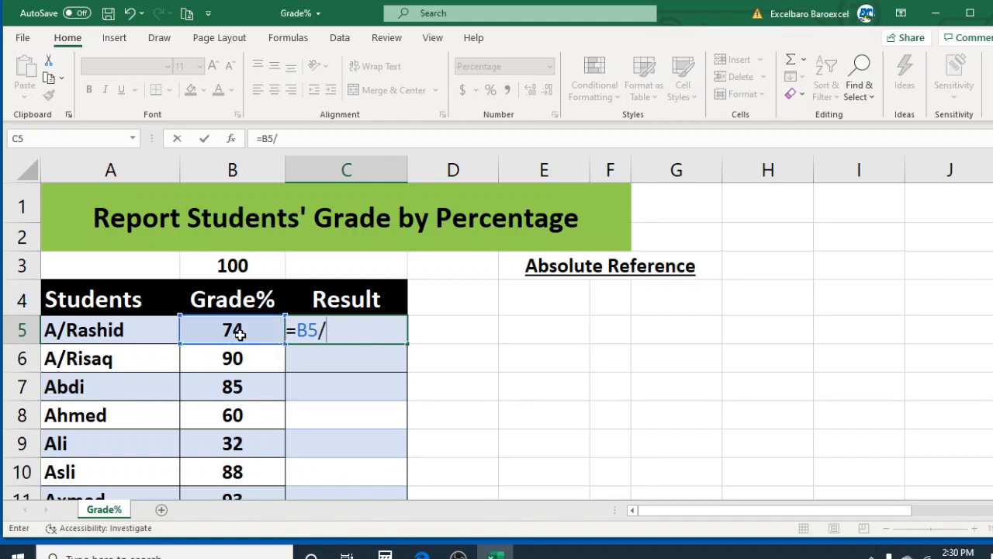
left_click(250, 268)
key("Return")
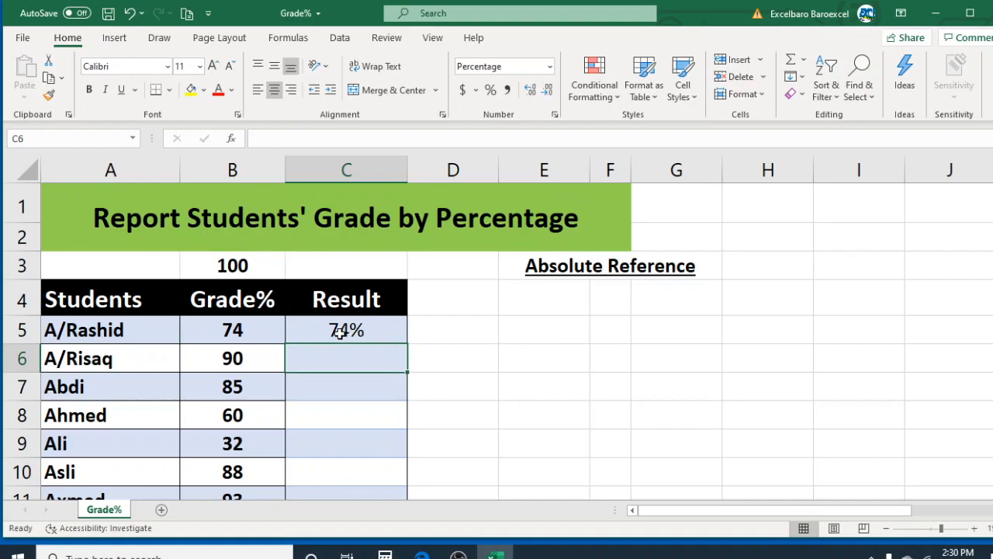
Review the formula in C5, copy it down one row to C6, and check the error options on C6
left_click(372, 327)
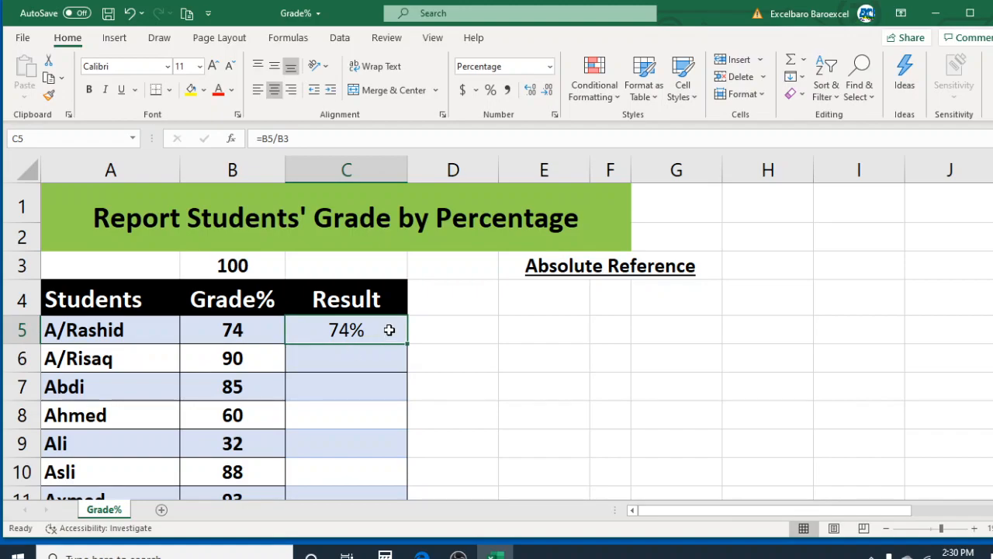
double_click(342, 330)
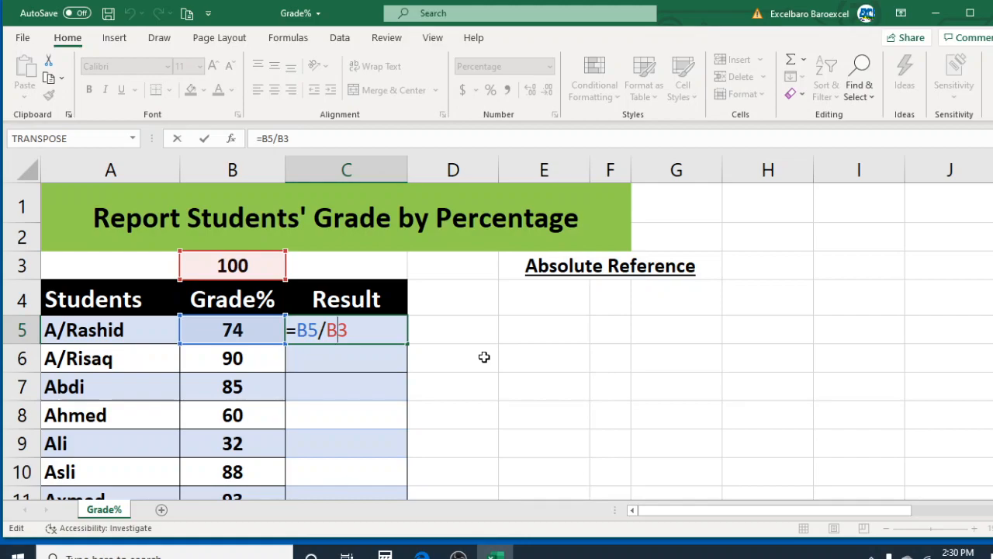
key("ctrl+Return")
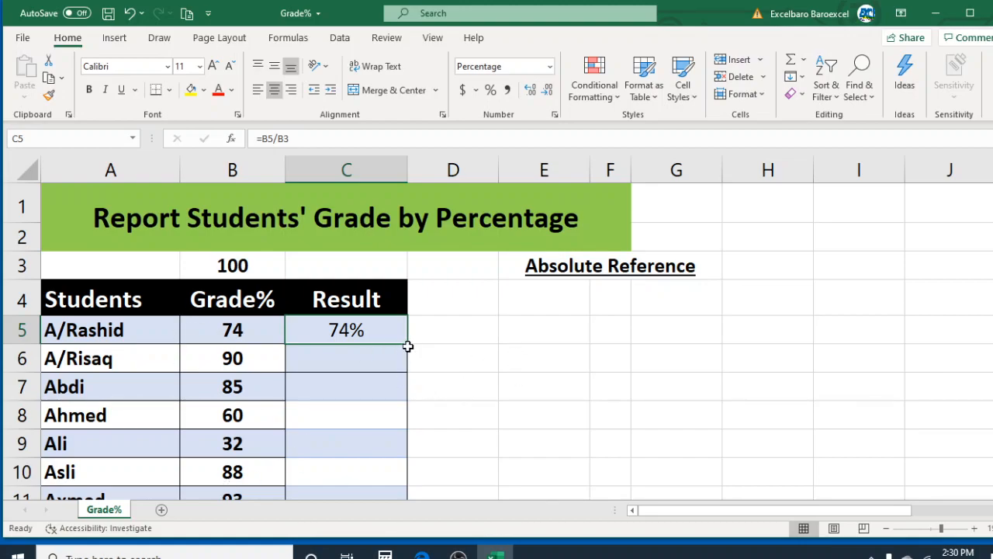
left_click_drag(408, 345, 407, 370)
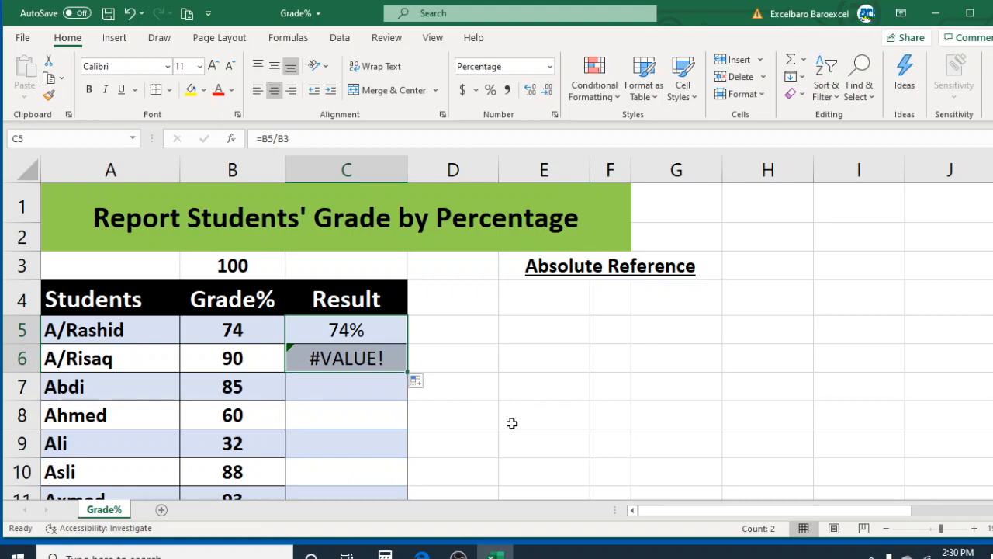
left_click(512, 423)
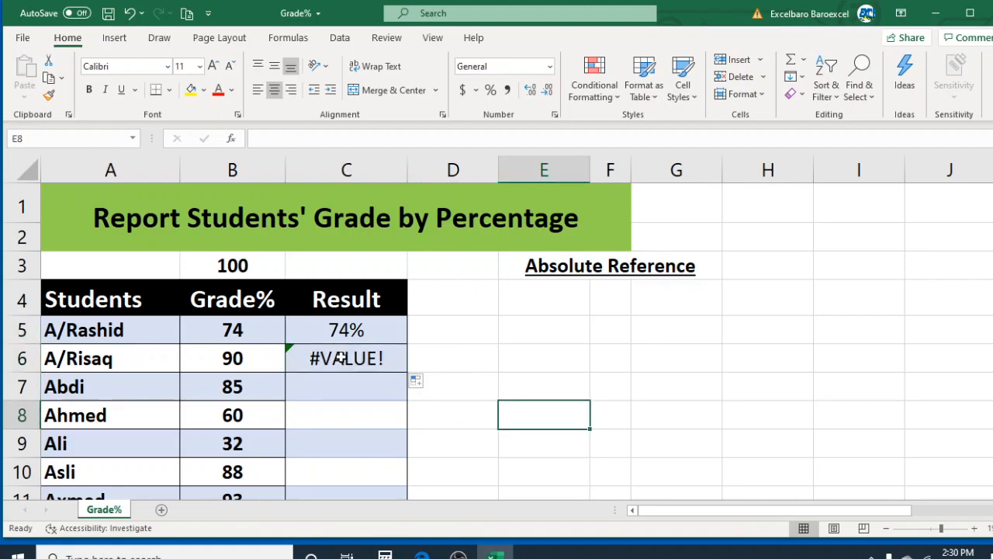
left_click(299, 358)
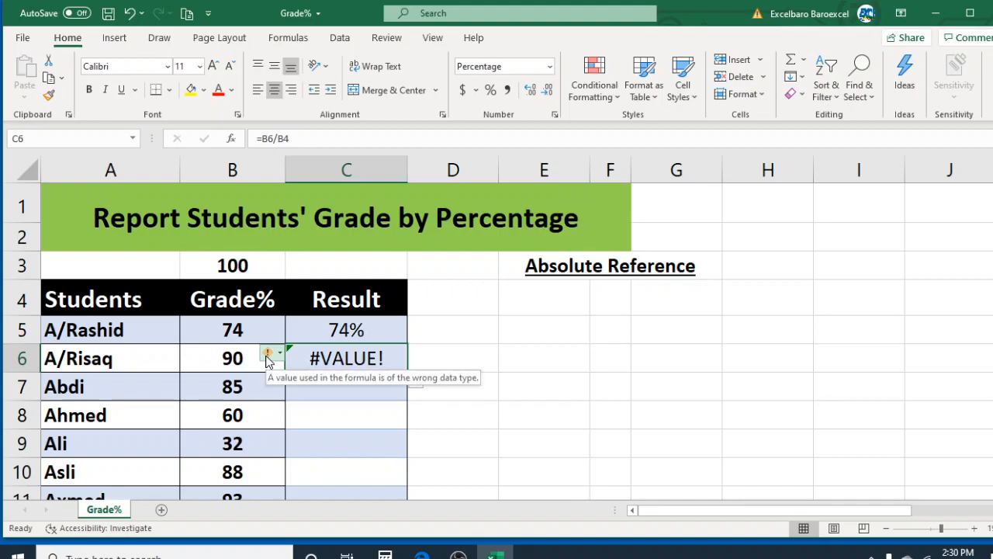
left_click(269, 357)
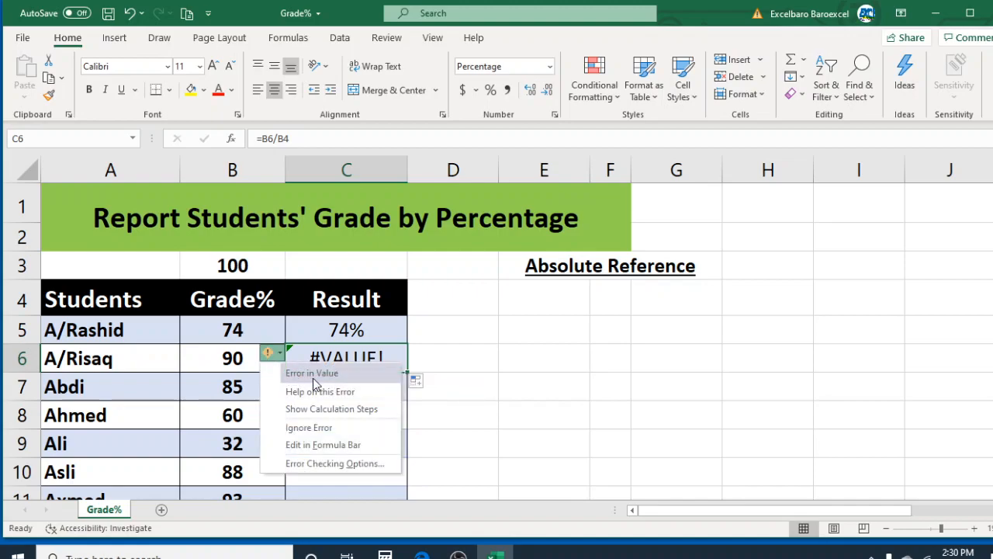
left_click(486, 368)
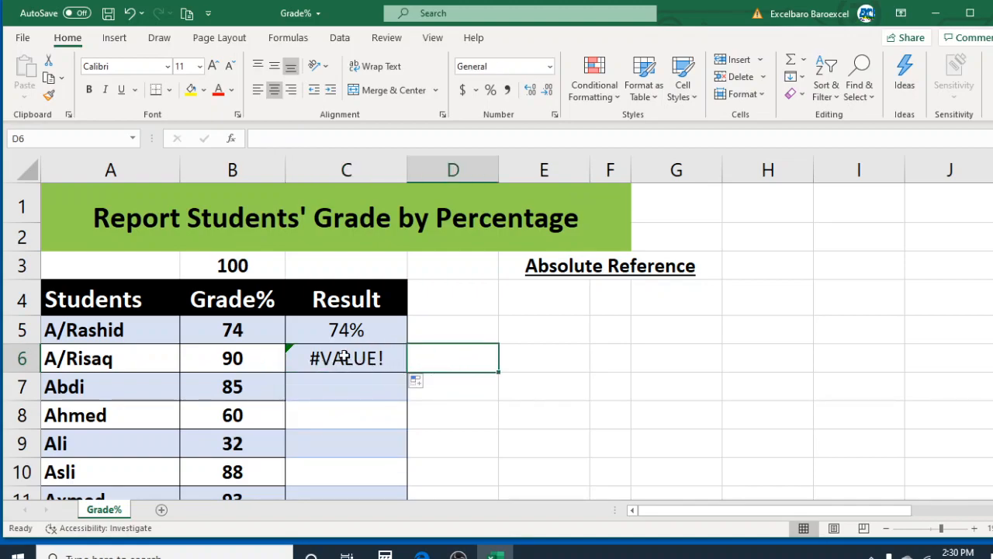
Try filling the C6 formula down the rest of the Result column, and undo both fills back to C5 alone
left_click(401, 369)
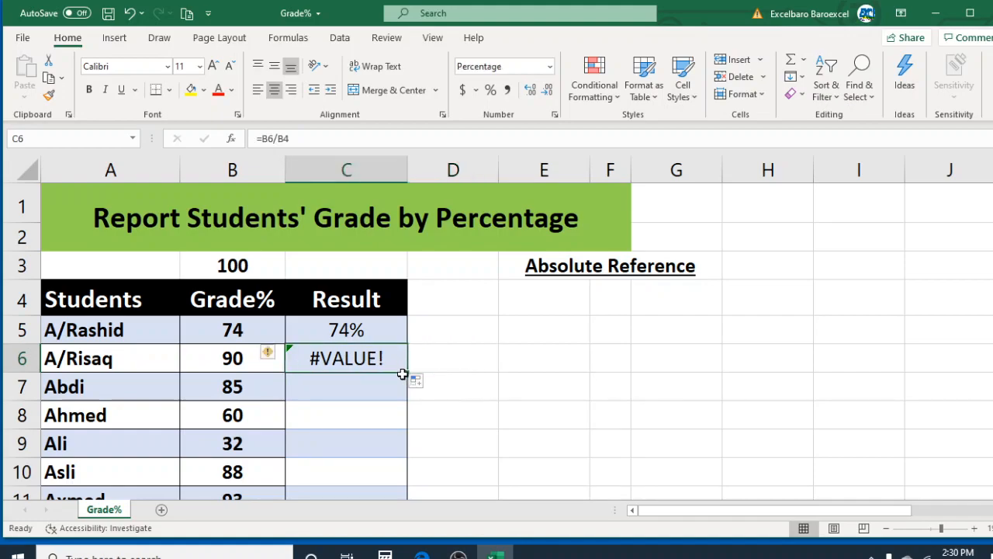
double_click(407, 376)
scroll(530, 399, "down", 1)
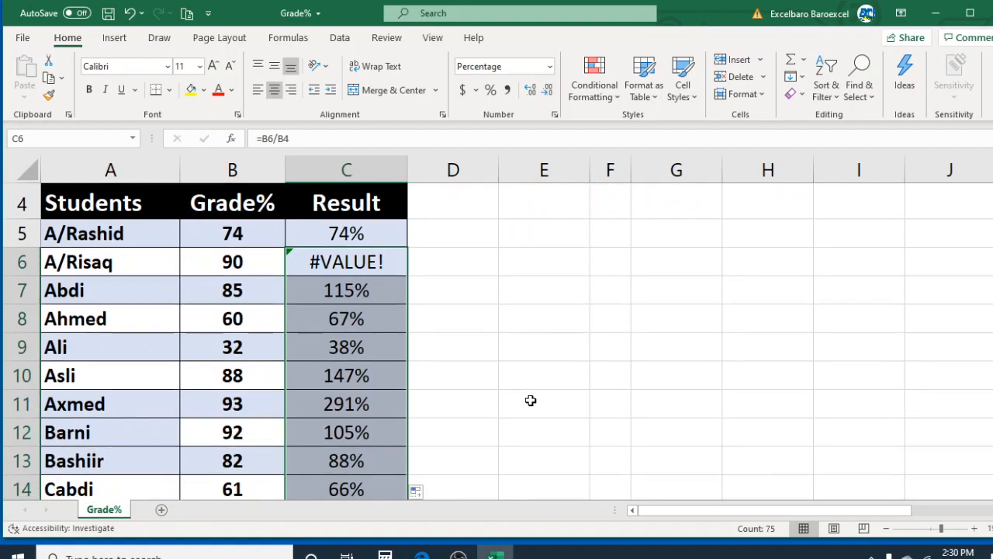
scroll(530, 400, "down", 1)
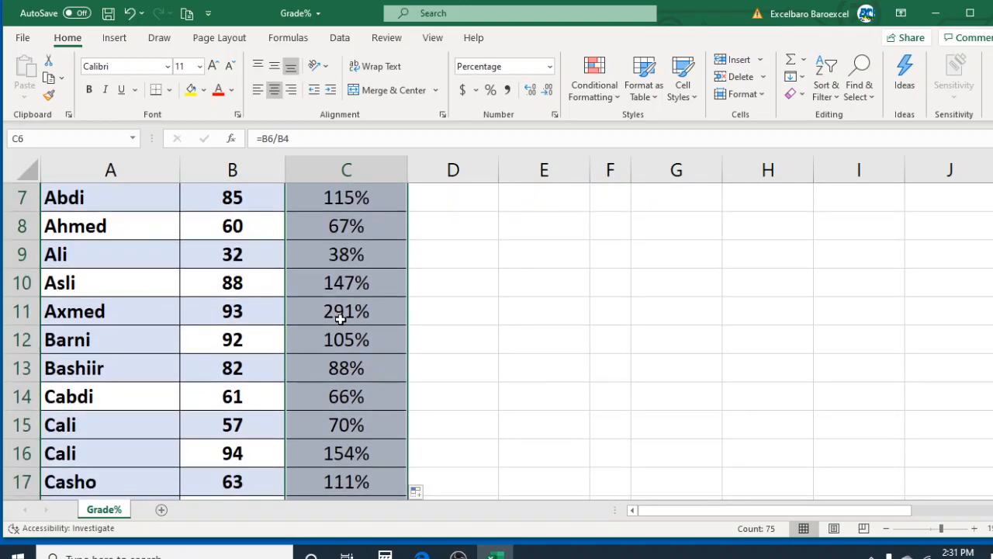
scroll(535, 378, "up", 2)
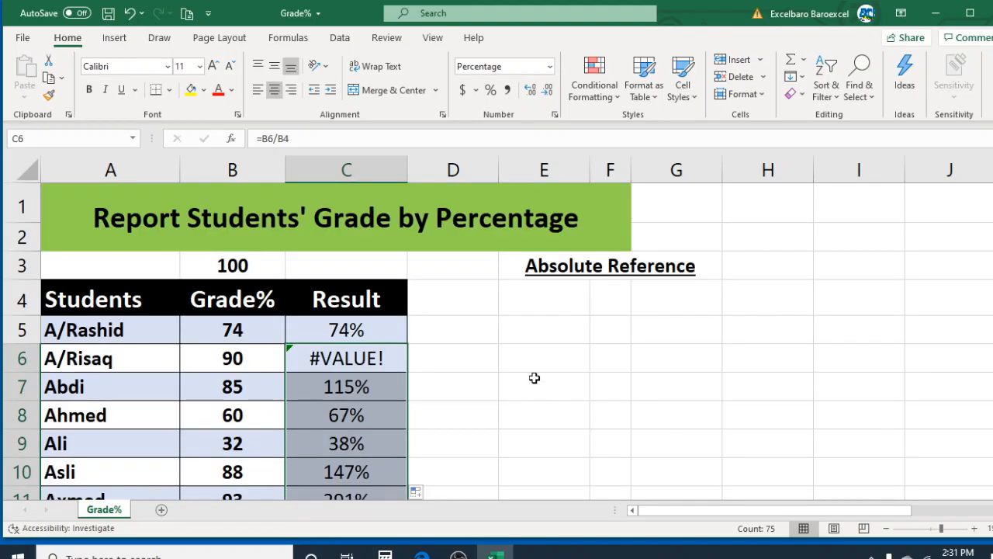
key("ctrl+z")
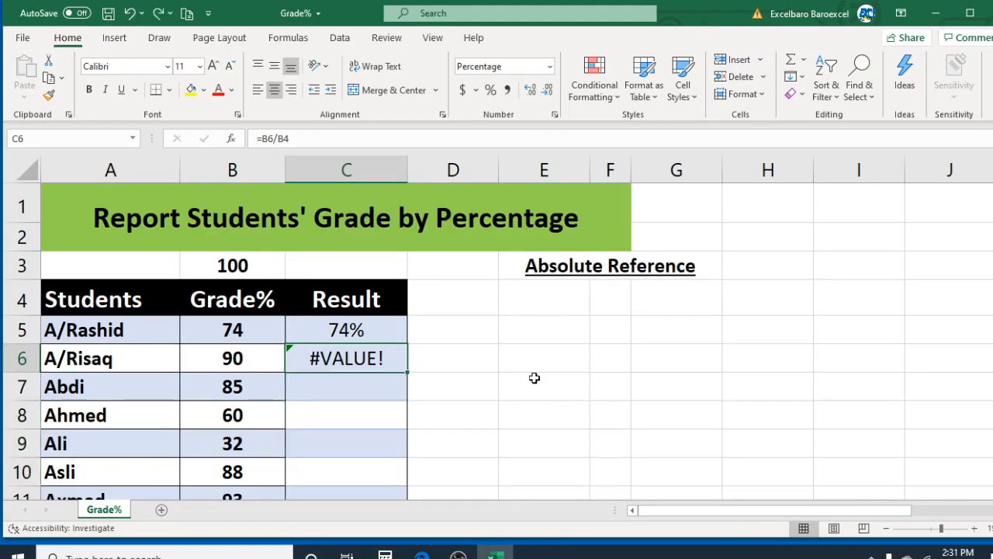
key("ctrl+z")
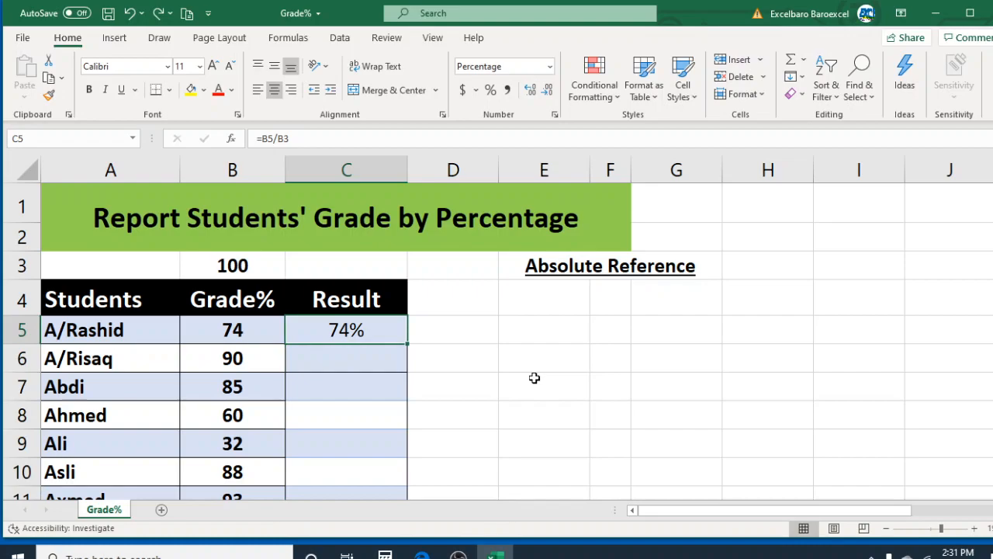
Copy the C5 formula down to C6 again and inspect which cells the copied formula references
left_click(469, 341)
left_click(377, 333)
left_click_drag(407, 347, 407, 369)
left_click(424, 423)
double_click(341, 359)
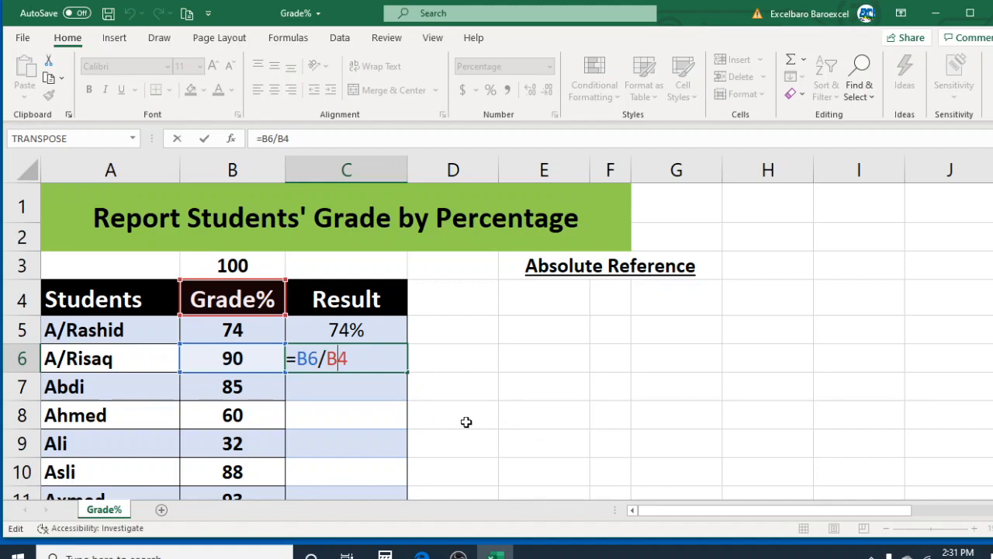
key("ctrl+Return")
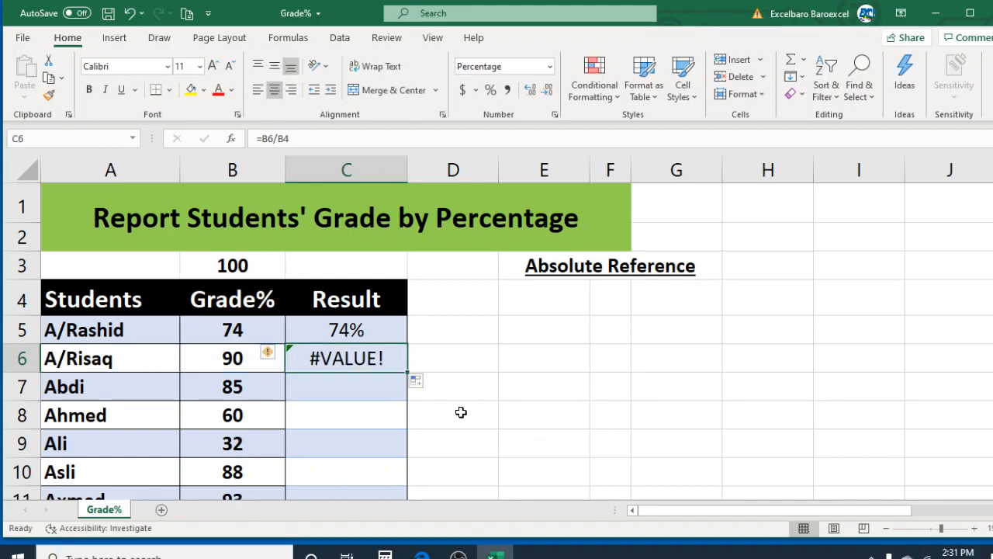
Make the B3 reference in the C5 formula absolute so that it reads =B5/$B$3
left_click(457, 354)
left_click(351, 323)
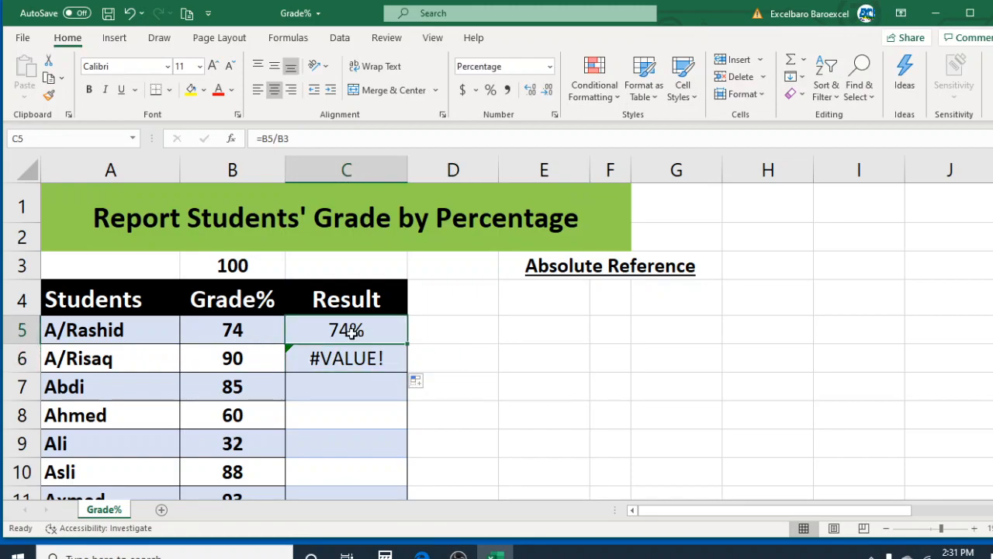
double_click(354, 326)
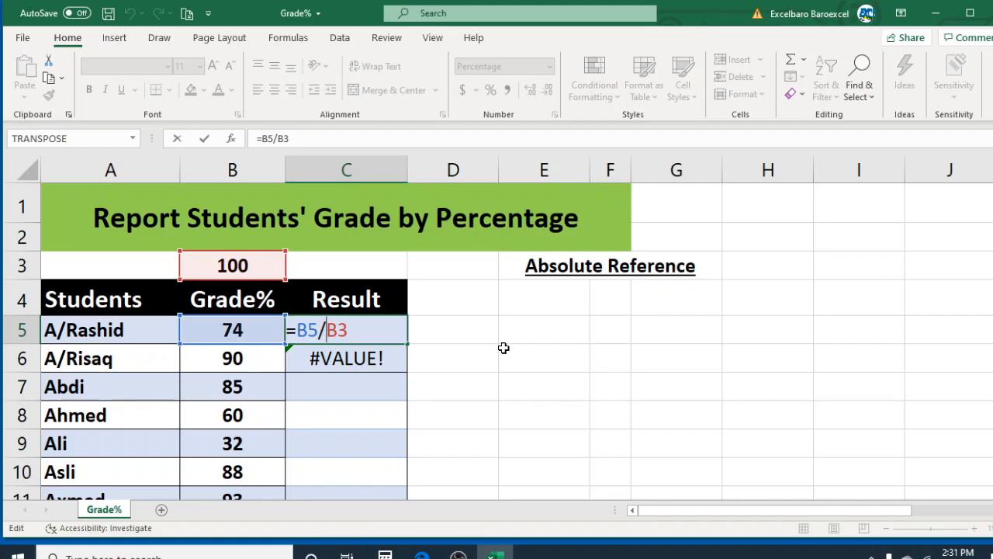
type("$")
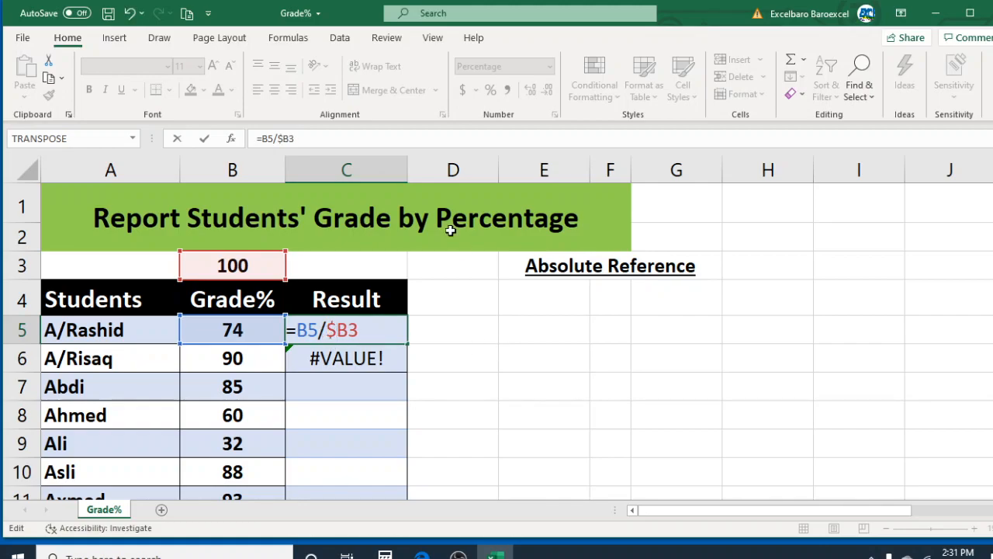
left_click(349, 331)
type("$")
left_click(618, 378)
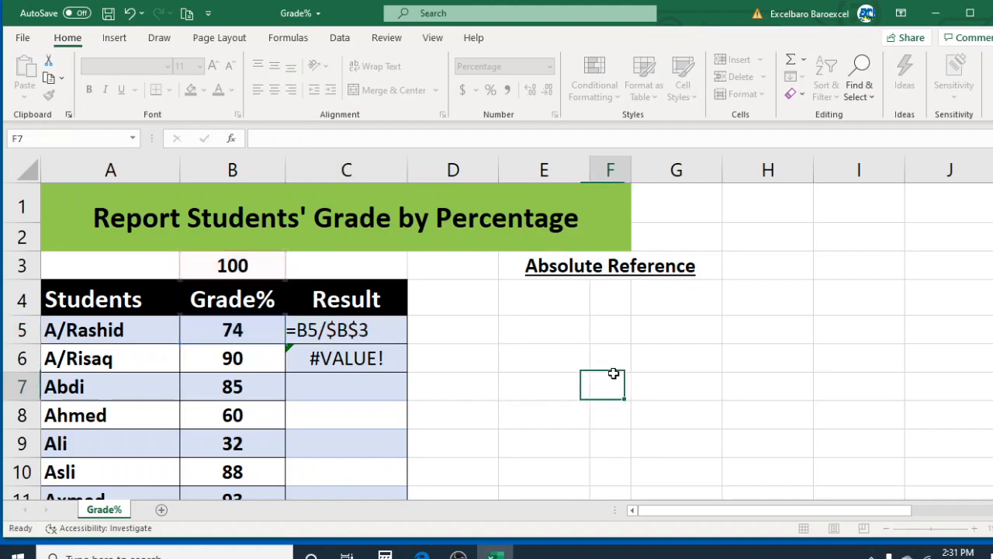
Copy the absolute-reference formula from C5 down to C6
left_click(381, 335)
left_click_drag(409, 344, 408, 344)
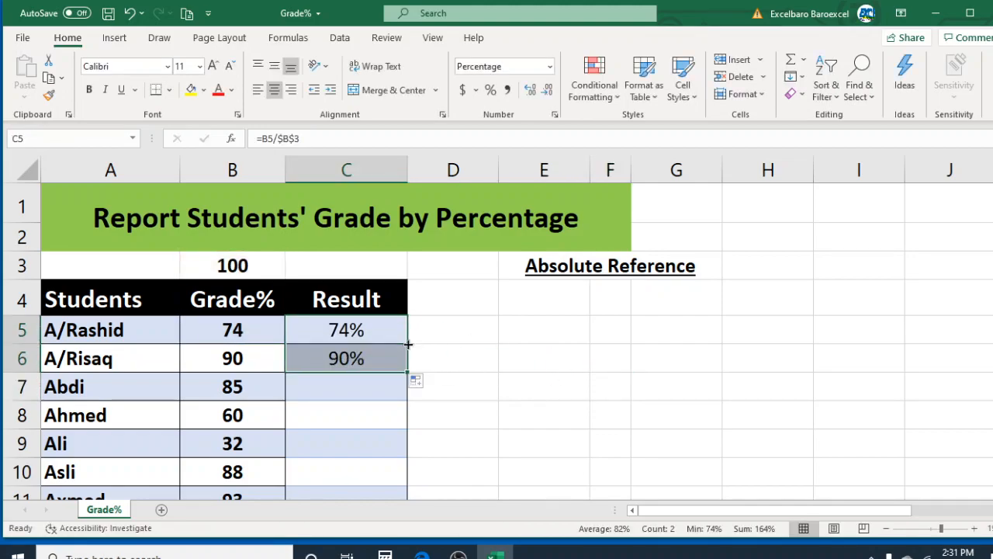
left_click(479, 364)
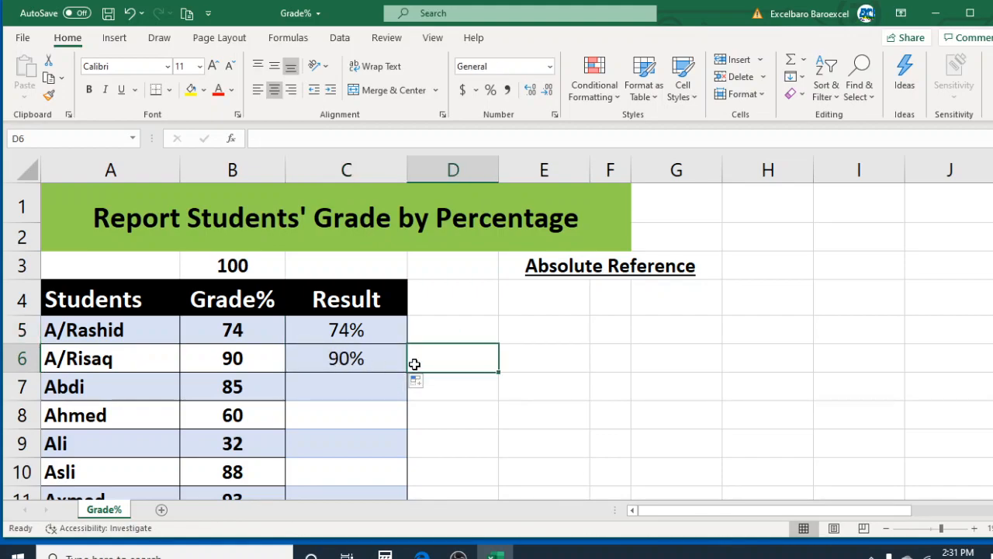
Fill the C6 formula down the rest of the Result column and look over the percentages
left_click(349, 357)
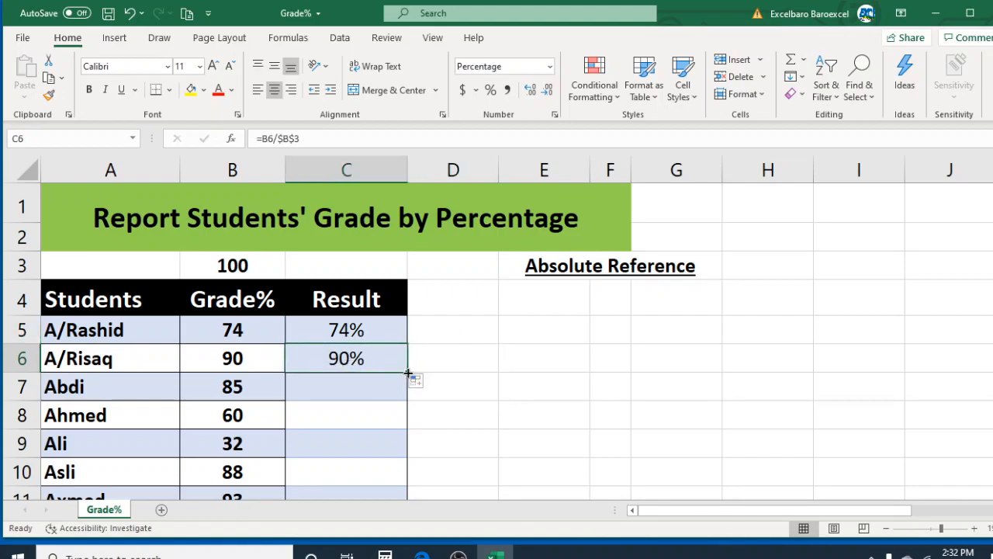
double_click(409, 373)
left_click(554, 388)
scroll(401, 428, "down", 2)
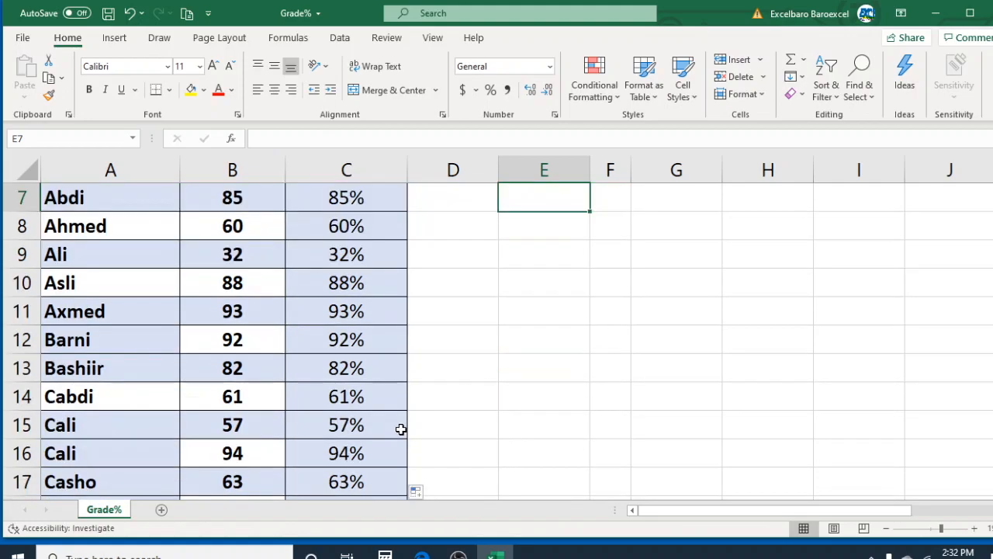
scroll(353, 373, "down", 5)
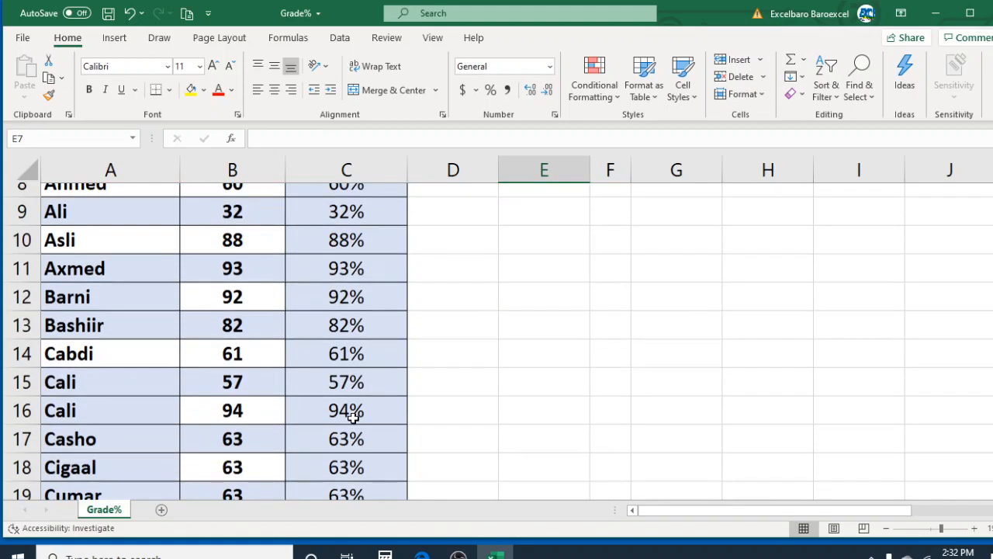
scroll(353, 419, "down", 4)
scroll(353, 418, "up", 11)
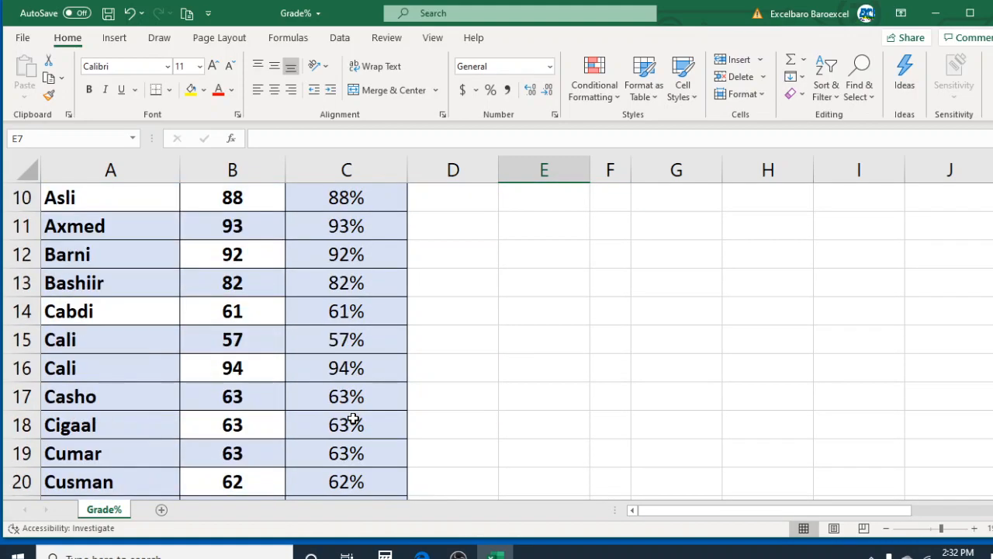
Inspect the cell references in the C8 formula without changing it, and undo the fill below C6
double_click(328, 414)
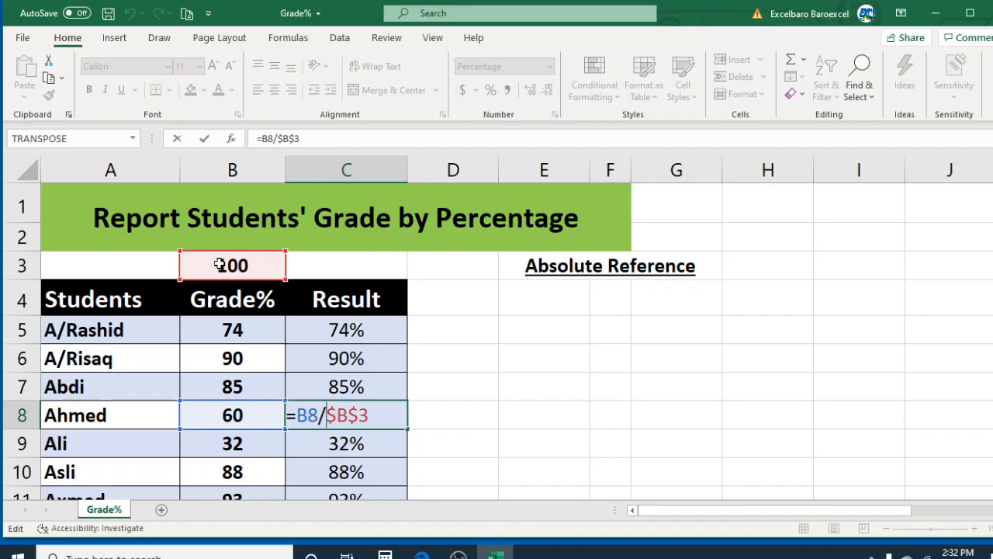
key("Escape")
left_click(595, 413)
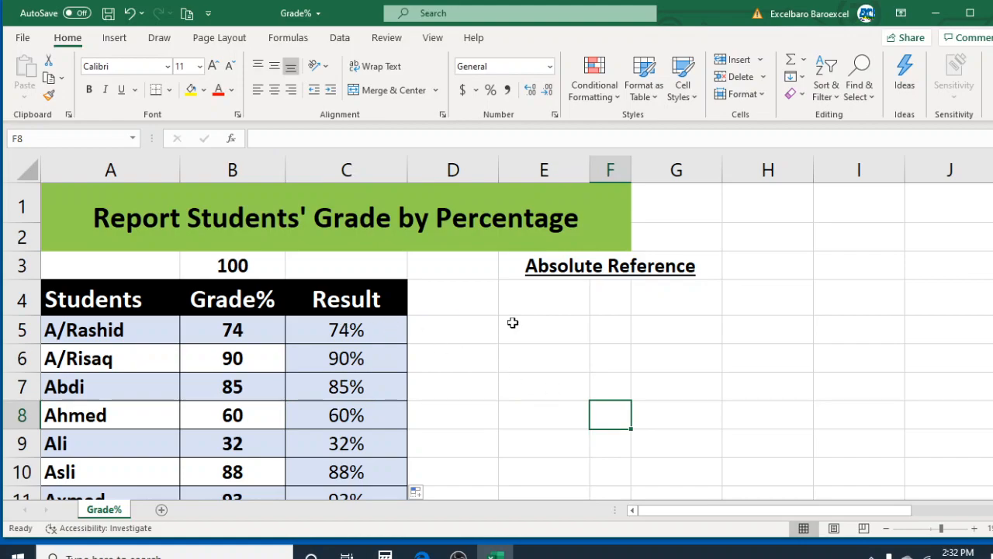
key("ctrl+z")
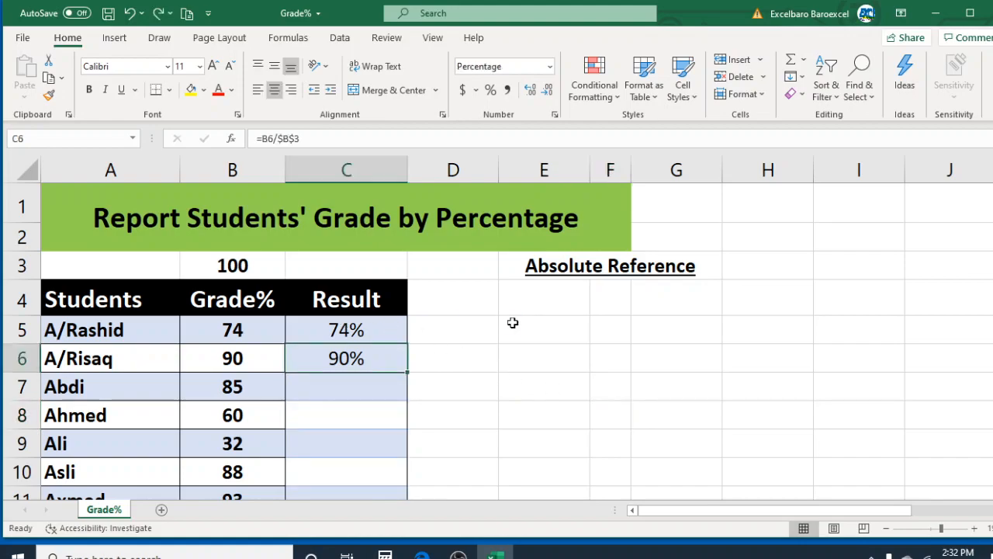
Undo the formula entries in cells C5 and C6 of the Result column
key("ctrl+z")
key("ctrl+z")
key("ctrl+z")
key("ctrl+z")
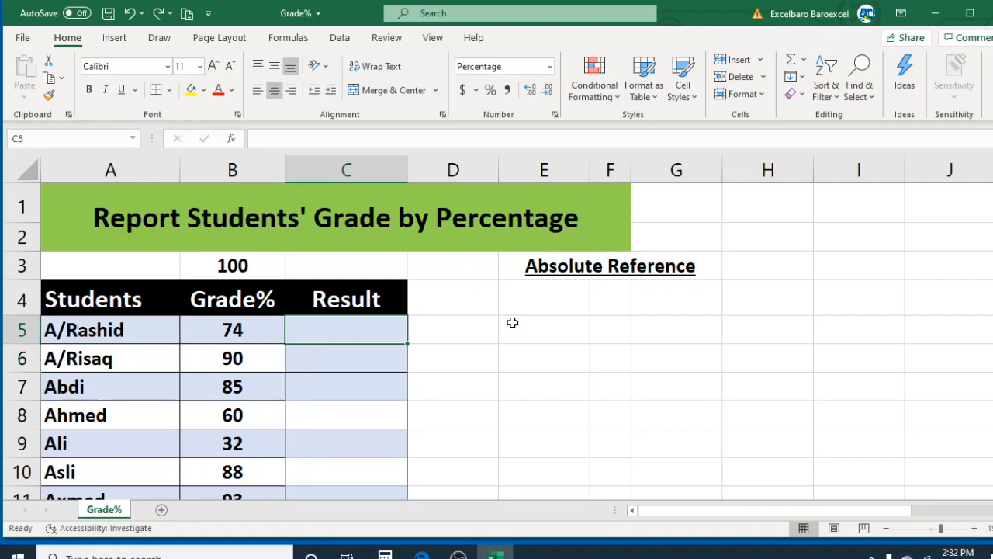
left_click(558, 451)
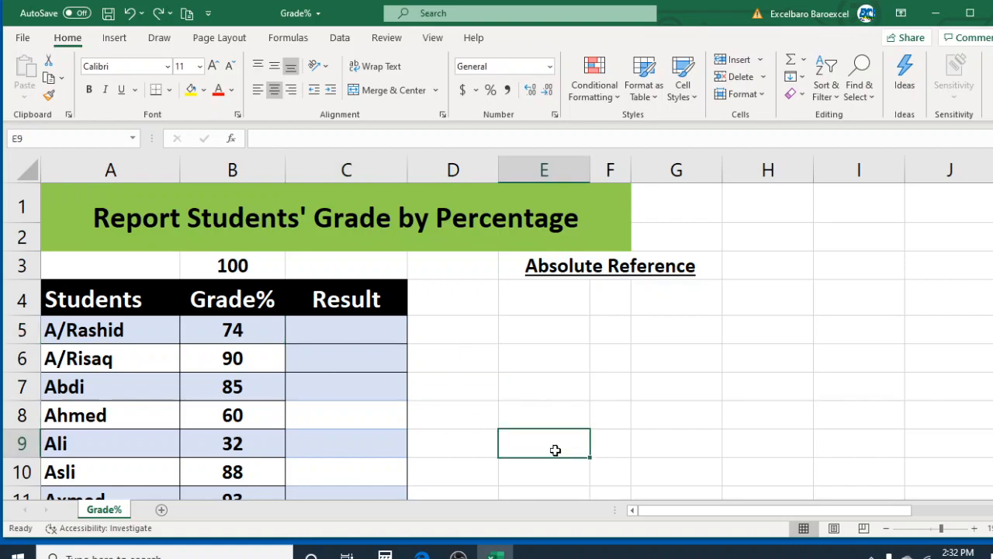
Enter the formula =B5/$B$3 in C5, with the reference to the total in B3 made absolute
left_click(360, 334)
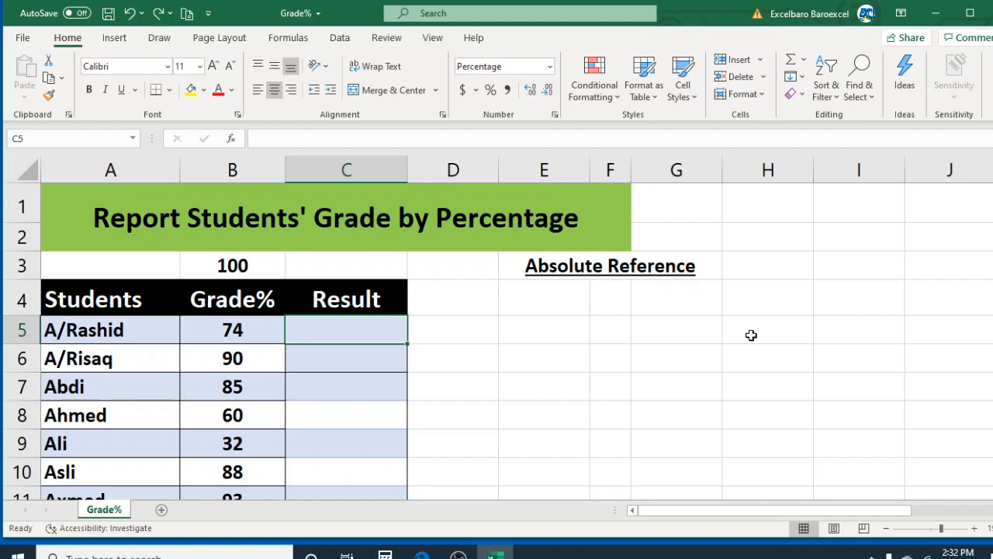
type("=")
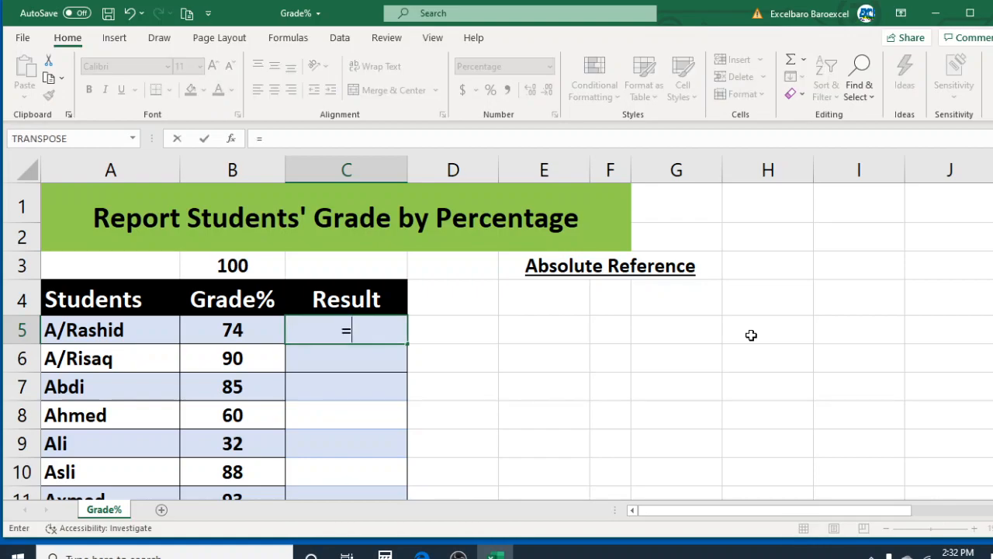
left_click(222, 327)
type("/")
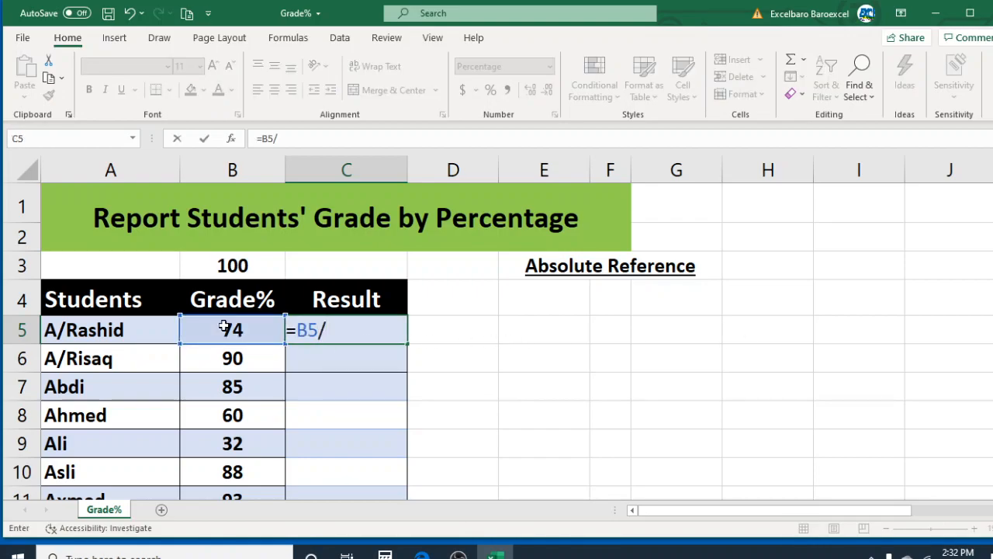
left_click(247, 265)
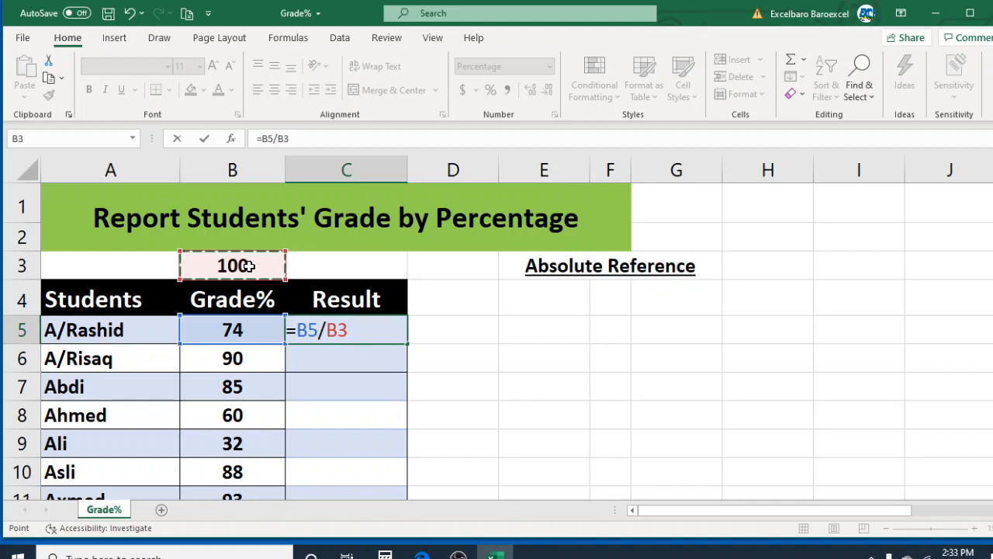
key("F4")
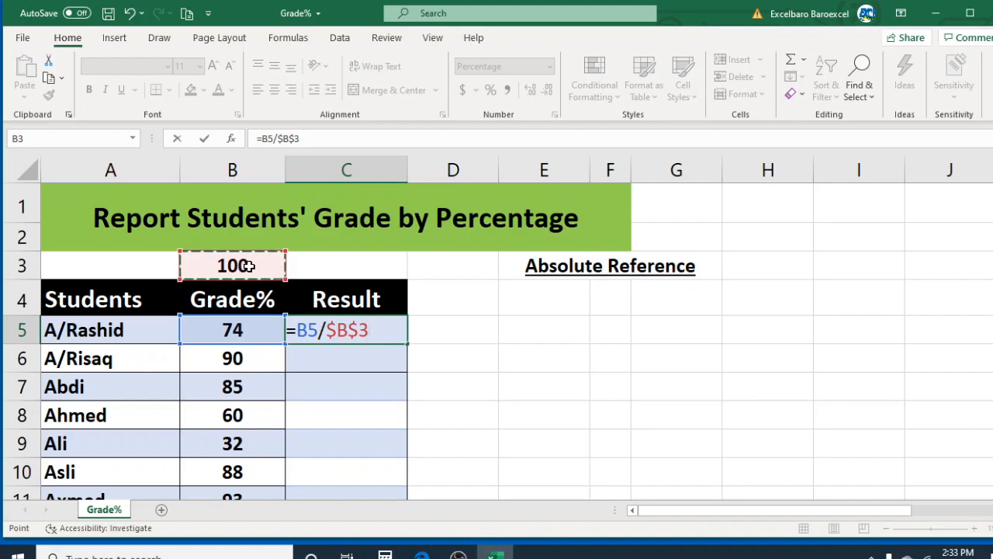
key("Return")
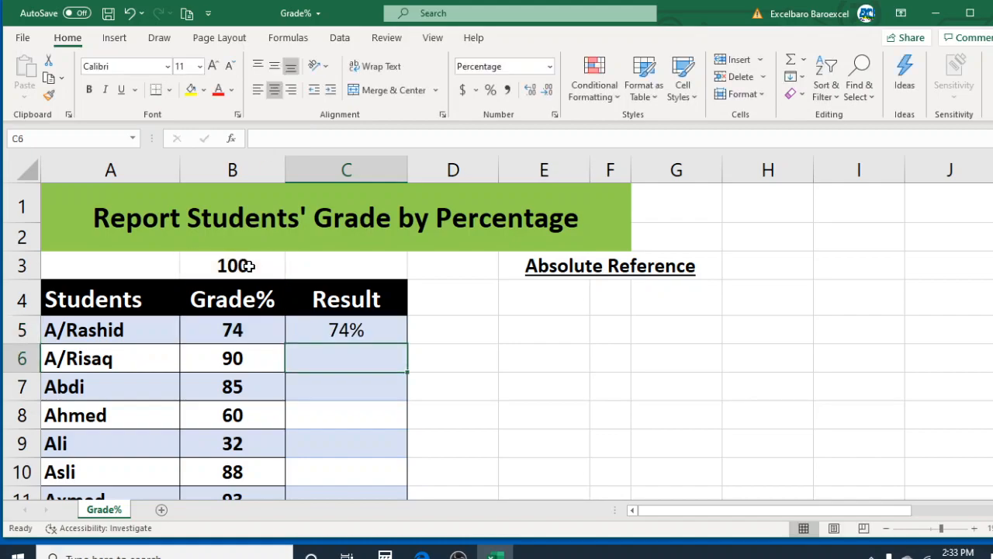
Fill the C5 formula down the whole Result column and look over the percentages down to the end of the list
left_click(371, 327)
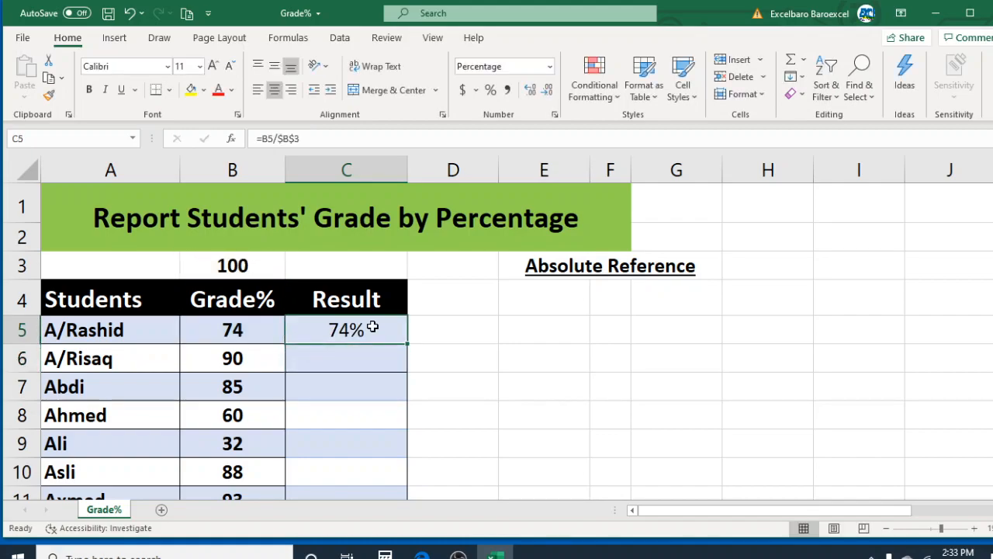
double_click(408, 346)
left_click(492, 397)
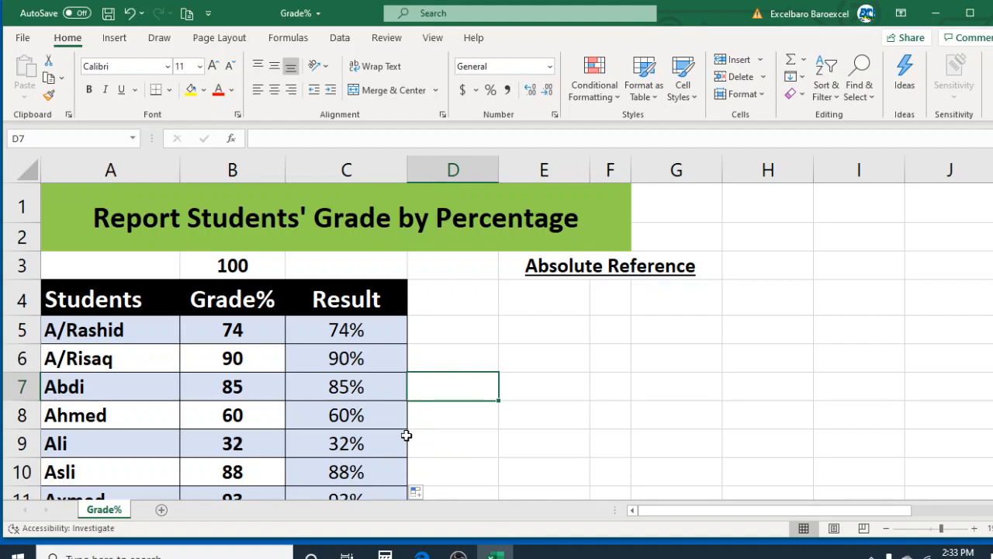
left_click(302, 431)
scroll(399, 399, "down", 4)
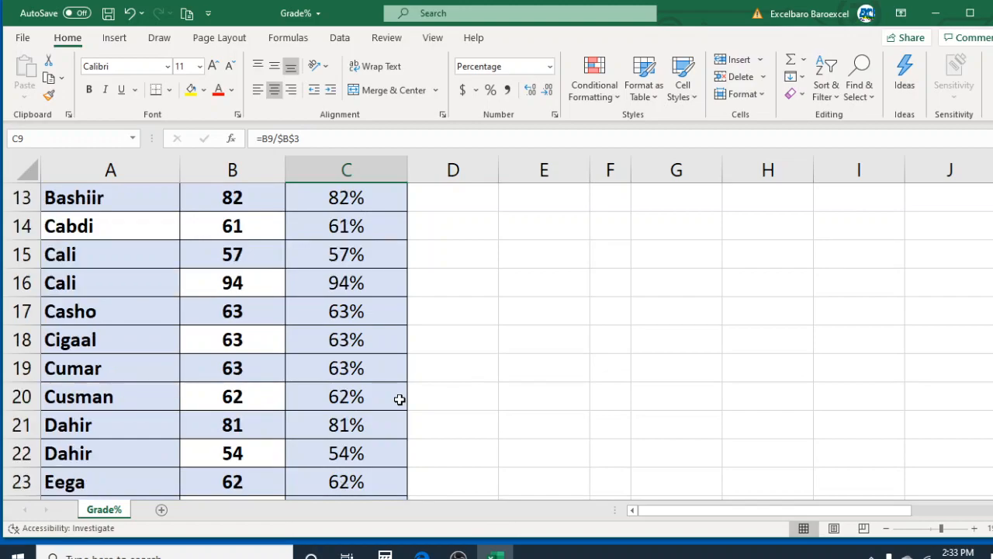
scroll(399, 399, "down", 13)
scroll(399, 399, "up", 17)
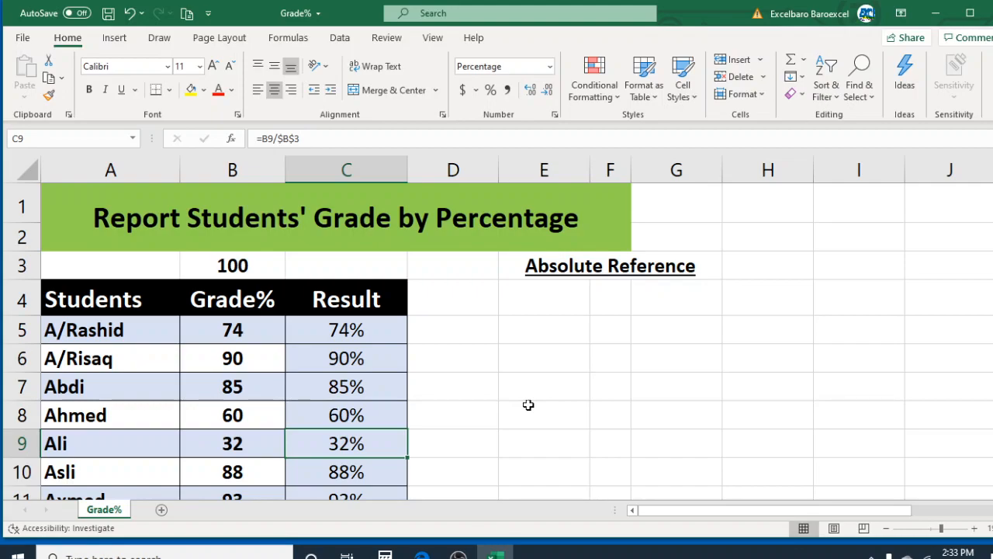
left_click(279, 267)
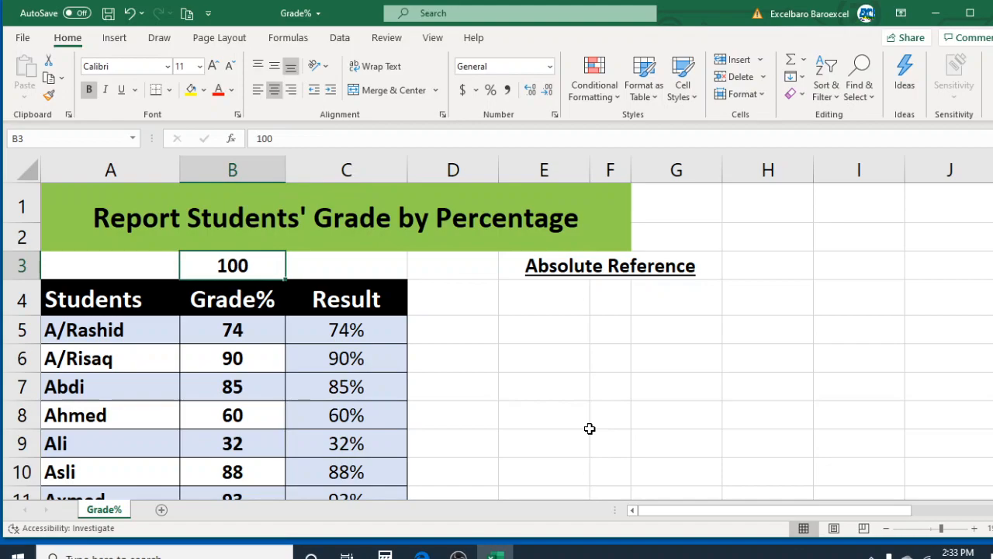